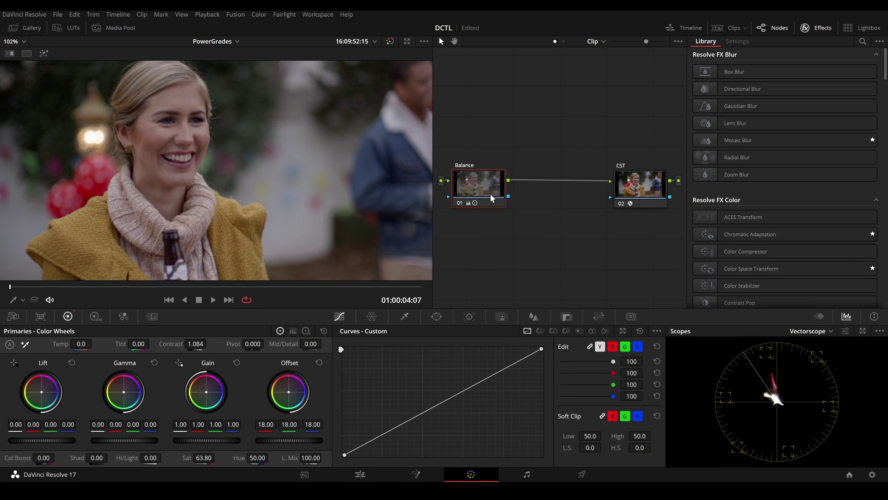
Insert an empty serial node 02 after Balance, ahead of CST, and scroll the Effects Library down.
{"action": "key", "text": "alt+s"}
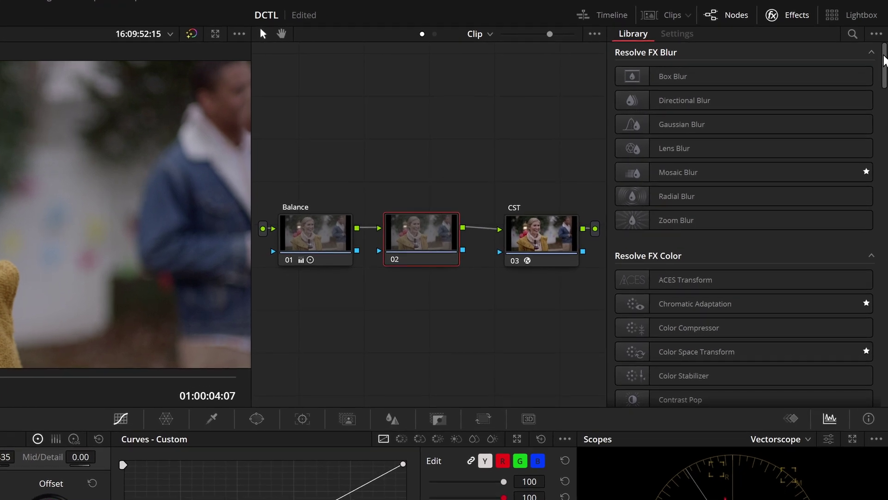
{"action": "left_click_drag", "start_coordinate": [884, 57], "coordinate": [880, 101]}
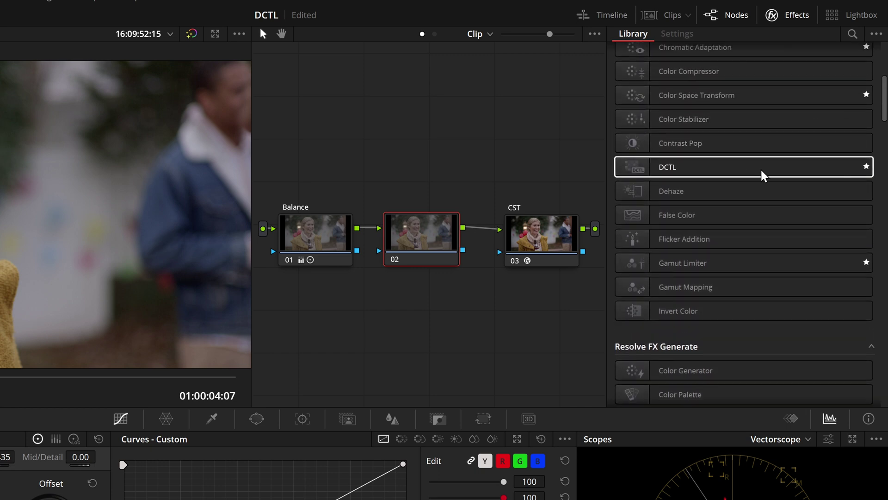
Search 'dc' and apply the DCTL effect to node 02, set to MONO-Hue-Shift-T-A-v2.0.
{"action": "left_click", "coordinate": [852, 35]}
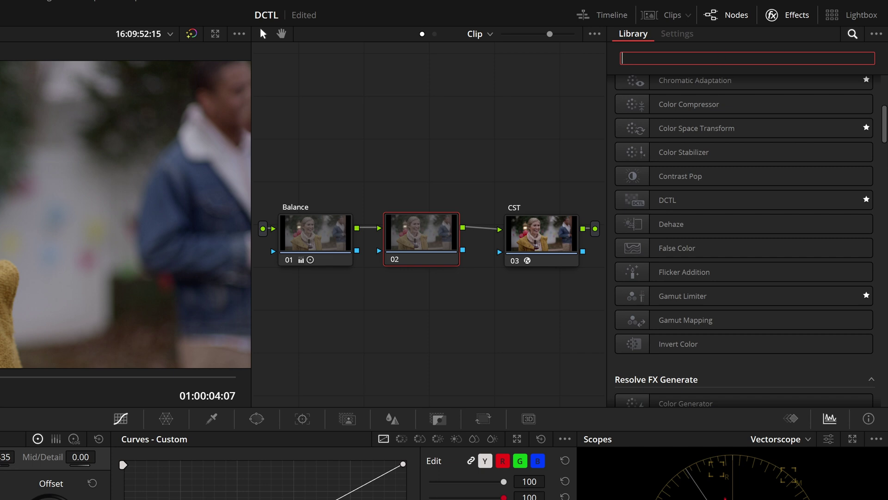
{"action": "type", "text": "dctl"}
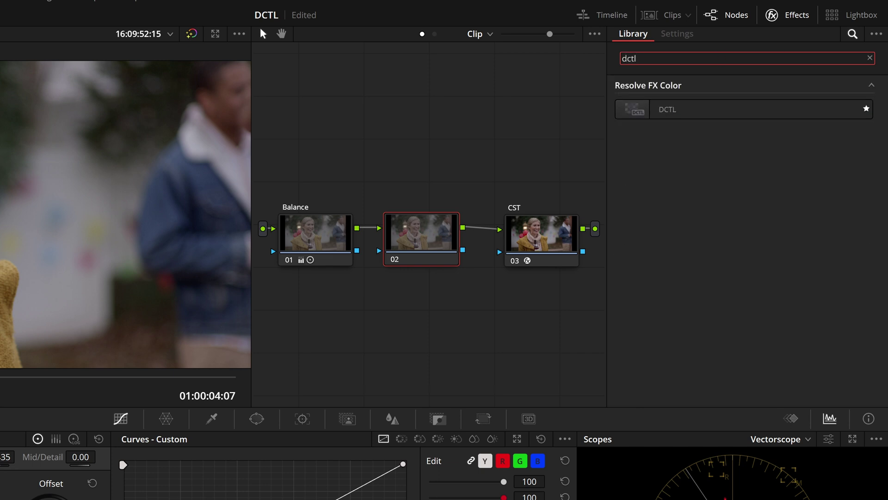
{"action": "left_click_drag", "start_coordinate": [676, 109], "coordinate": [416, 241]}
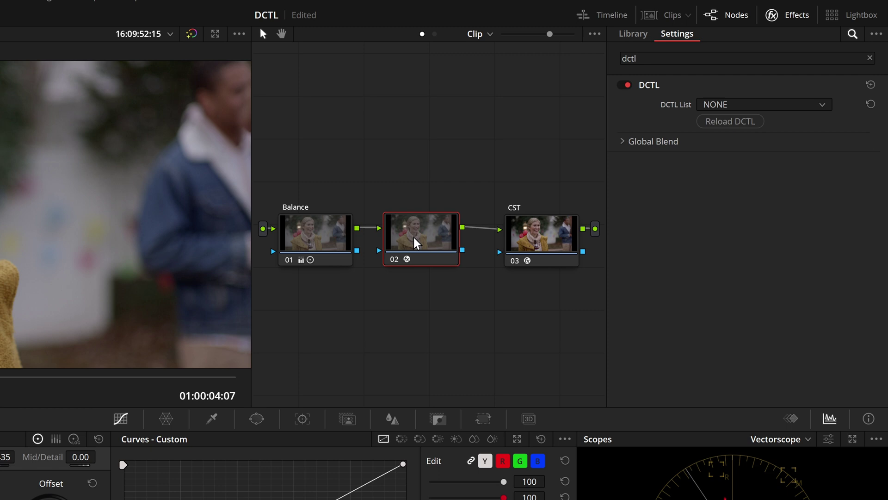
{"action": "left_click", "coordinate": [823, 105]}
{"action": "left_click_drag", "start_coordinate": [829, 131], "coordinate": [823, 188]}
{"action": "left_click", "coordinate": [773, 183]}
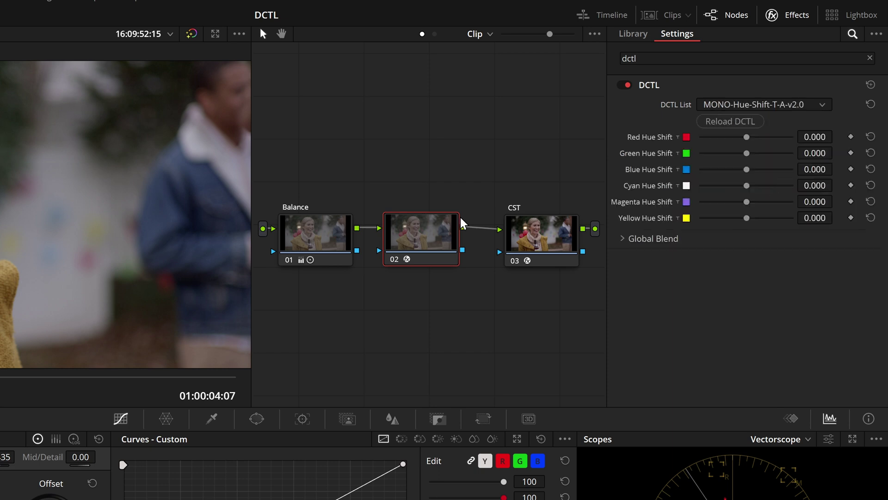
Label node 02 'HUE SHIFT'.
{"action": "right_click", "coordinate": [437, 236]}
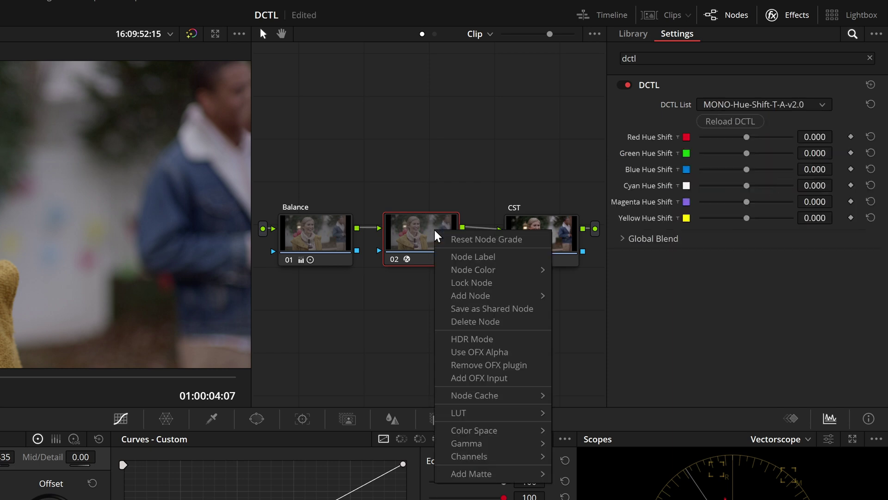
{"action": "left_click", "coordinate": [473, 257]}
{"action": "type", "text": "HUE SHIFT"}
{"action": "key", "text": "Return"}
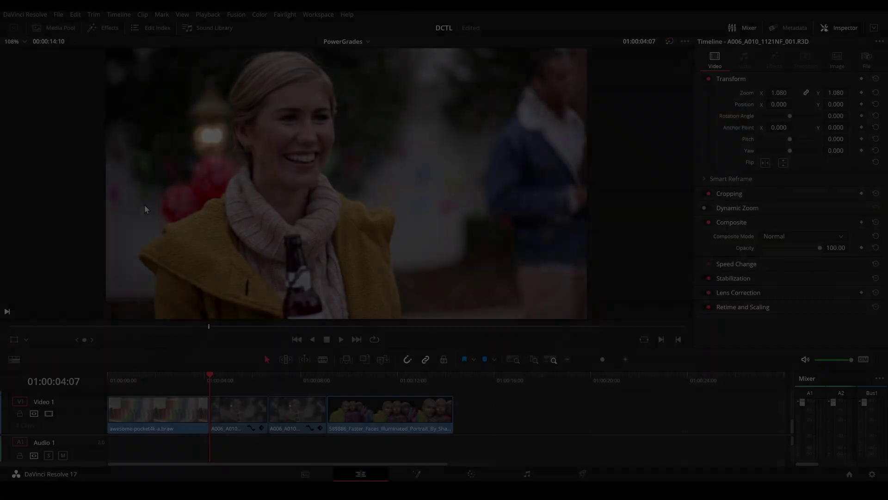
Add a Text title after the last clip on the timeline and select it.
{"action": "scroll", "coordinate": [145, 204], "scroll_direction": "up", "scroll_amount": 3}
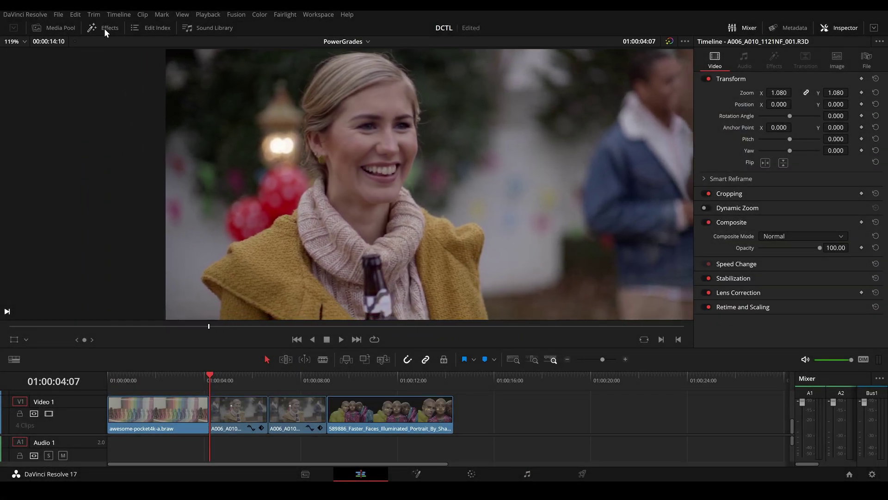
{"action": "left_click", "coordinate": [104, 28]}
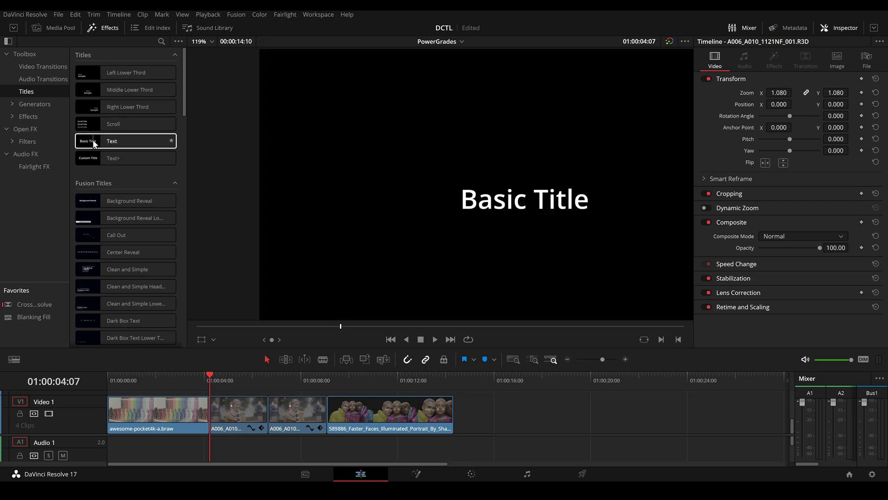
{"action": "left_click_drag", "start_coordinate": [92, 140], "coordinate": [473, 420]}
{"action": "left_click", "coordinate": [525, 376]}
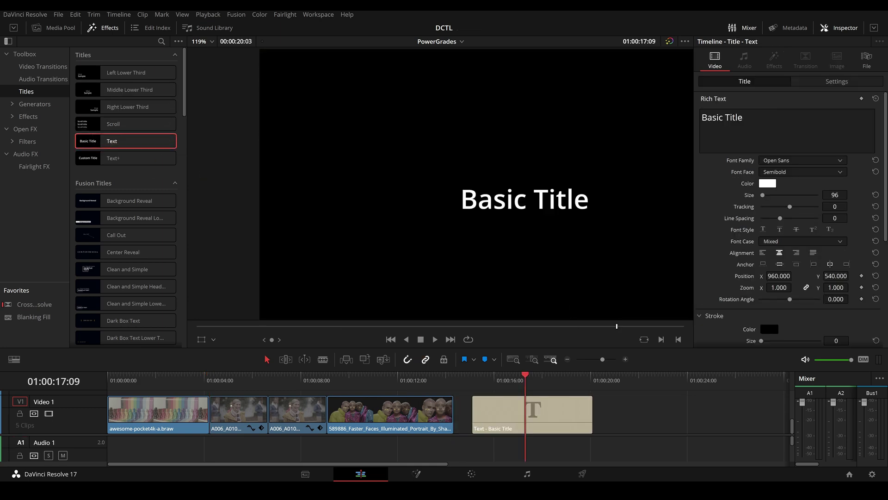
Replace the placeholder with 'HUE SHIFT' and 'DCTL' on a second line.
{"action": "left_click_drag", "start_coordinate": [749, 119], "coordinate": [687, 120]}
{"action": "type", "text": "HUE SHIFT"}
{"action": "key", "text": "Return"}
{"action": "type", "text": "DCTL"}
Colour the DCTL line light blue and reselect the title clip.
{"action": "left_click", "coordinate": [768, 183]}
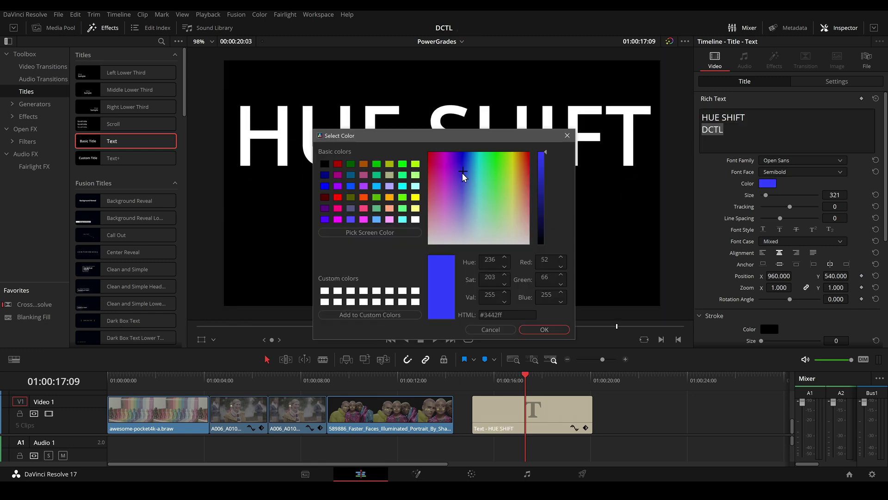
{"action": "left_click", "coordinate": [468, 192]}
{"action": "left_click", "coordinate": [543, 329]}
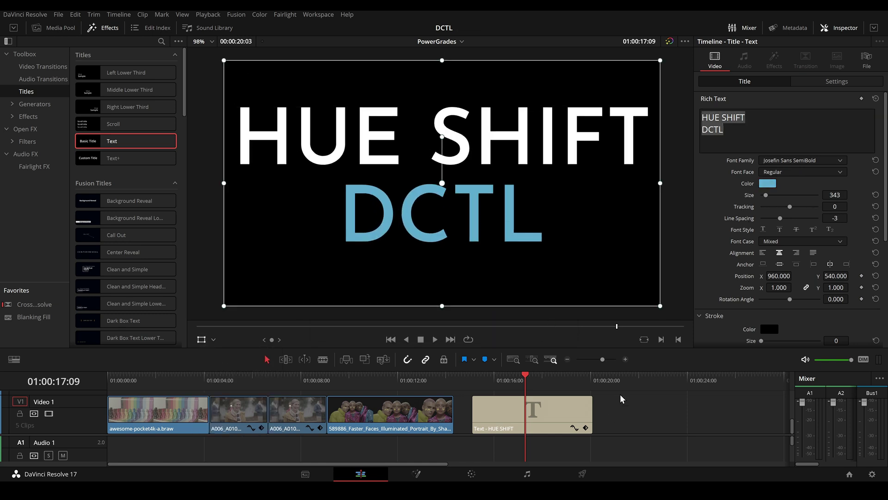
{"action": "left_click", "coordinate": [595, 403]}
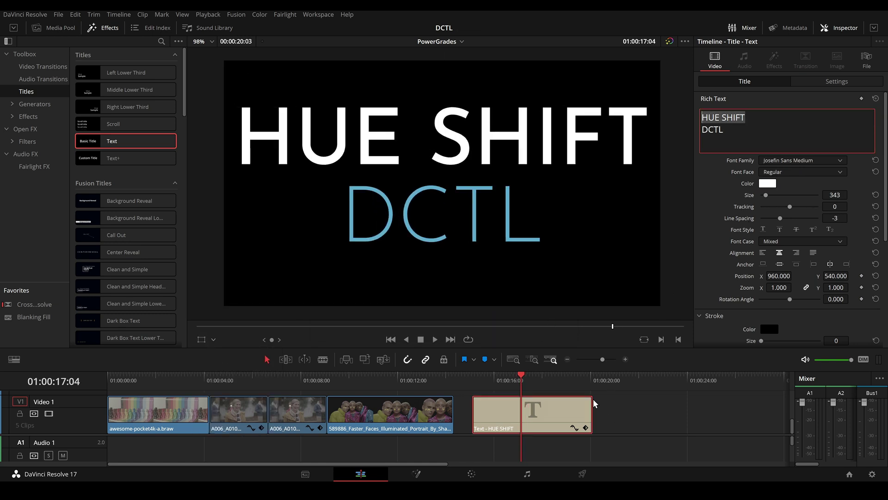
{"action": "left_click", "coordinate": [536, 423]}
Turn the HUE SHIFT title into a new compound clip named DCTL.
{"action": "right_click", "coordinate": [535, 417]}
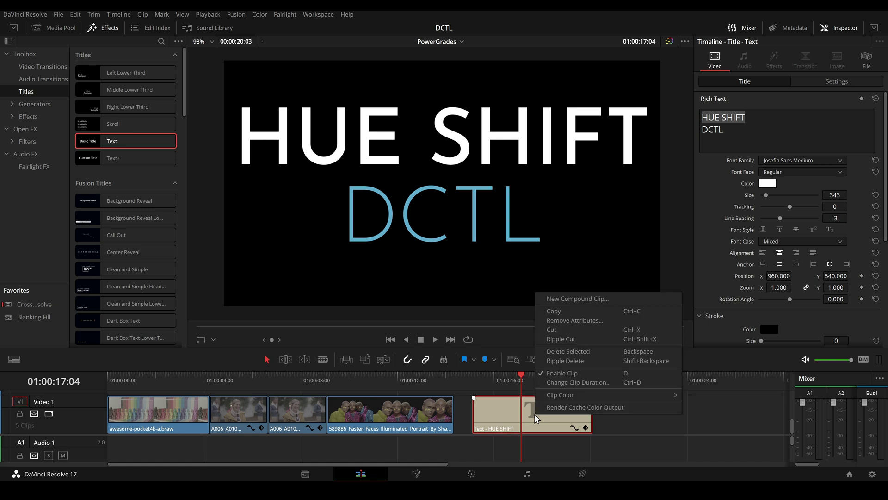
{"action": "left_click", "coordinate": [600, 298]}
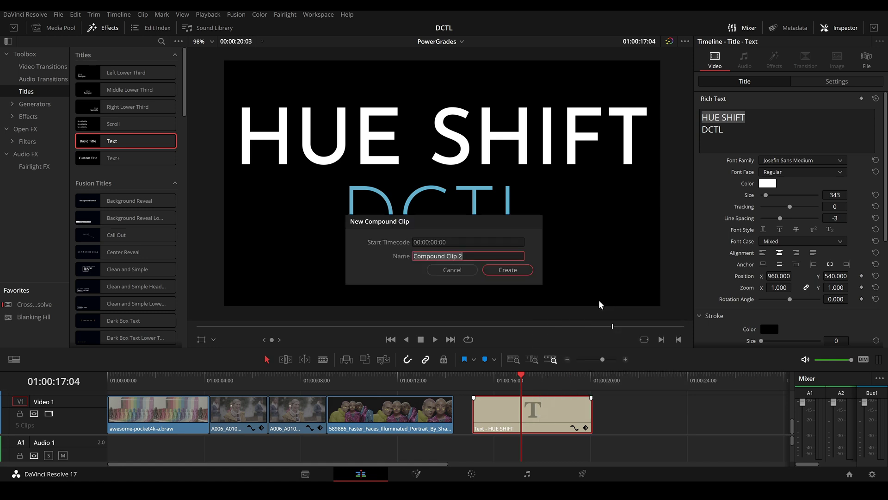
{"action": "type", "text": "DCTL"}
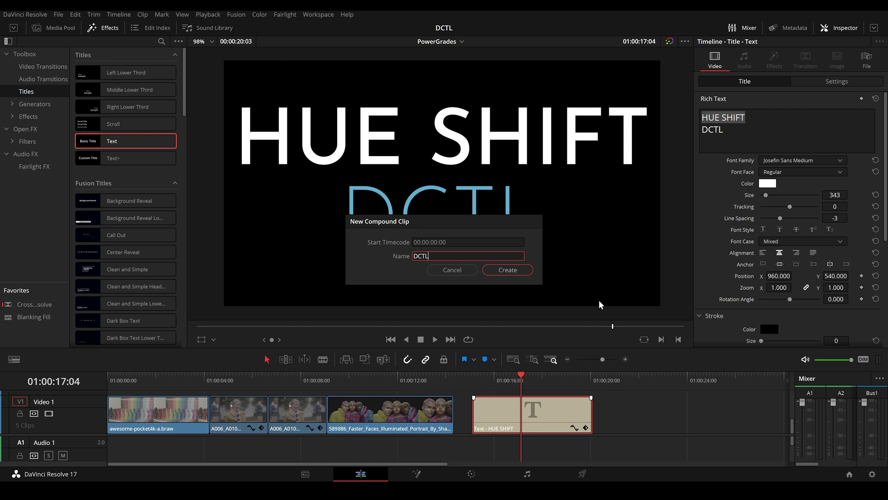
{"action": "key", "text": "Return"}
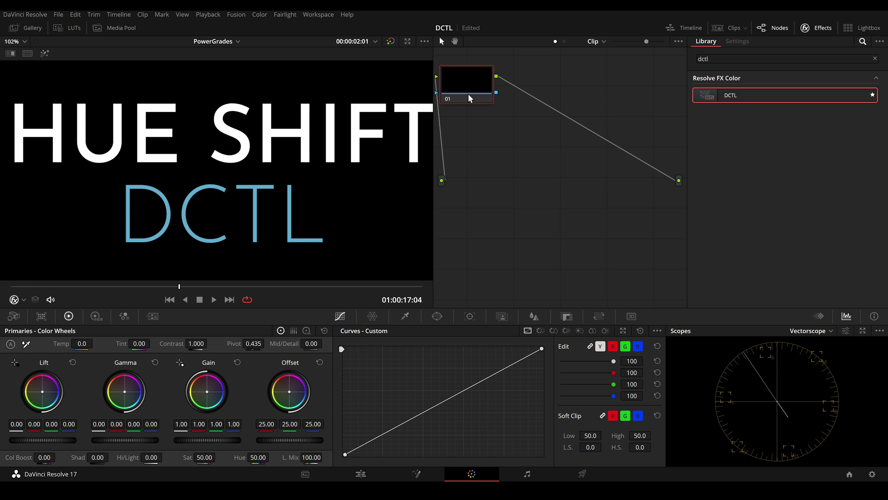
Center node 01 and apply the DCTL effect set to MONO-Hue-Shift-T-A-v2.0.
{"action": "left_click_drag", "start_coordinate": [464, 73], "coordinate": [550, 156]}
{"action": "left_click_drag", "start_coordinate": [723, 95], "coordinate": [550, 162]}
{"action": "left_click", "coordinate": [839, 92]}
{"action": "scroll", "coordinate": [842, 139], "scroll_direction": "down", "scroll_amount": 5}
{"action": "left_click", "coordinate": [791, 145]}
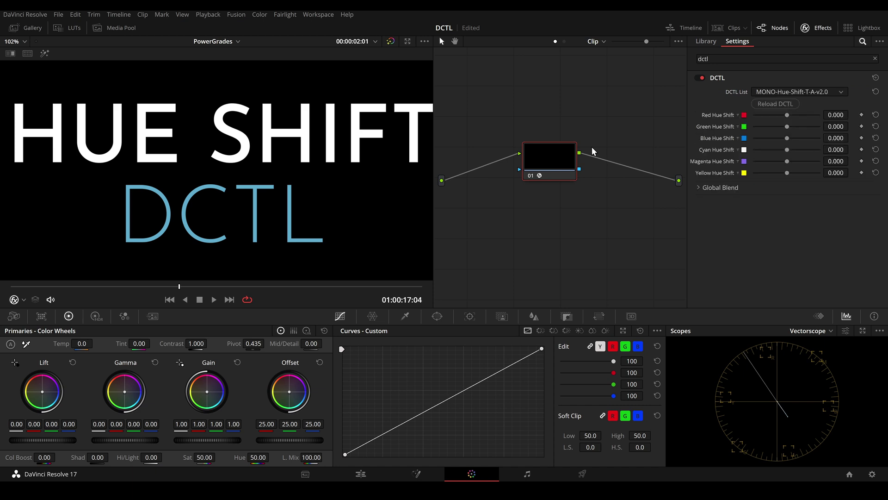
Label node 01 'HUE SHIFT'.
{"action": "right_click", "coordinate": [553, 159]}
{"action": "left_click", "coordinate": [578, 177]}
{"action": "type", "text": "HUE SHIFT"}
{"action": "key", "text": "Return"}
{"action": "scroll", "coordinate": [362, 202], "scroll_direction": "down", "scroll_amount": 3}
{"action": "scroll", "coordinate": [362, 202], "scroll_direction": "down", "scroll_amount": 1}
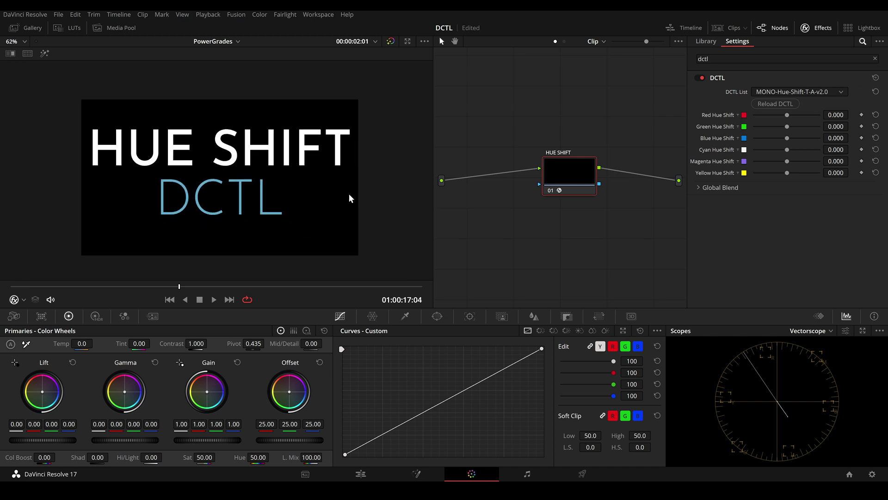
Add a PowerGrade album renamed DCTL to the Gallery and widen the viewer.
{"action": "left_click", "coordinate": [28, 29]}
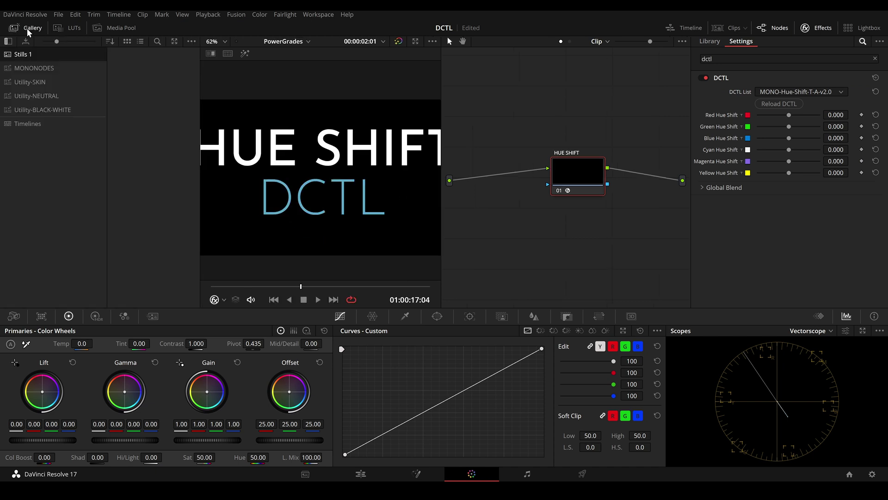
{"action": "right_click", "coordinate": [55, 154]}
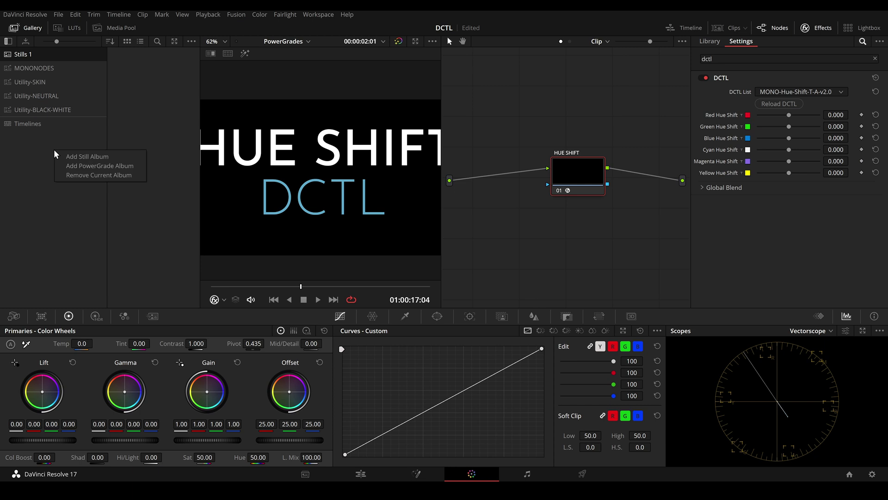
{"action": "left_click", "coordinate": [136, 168]}
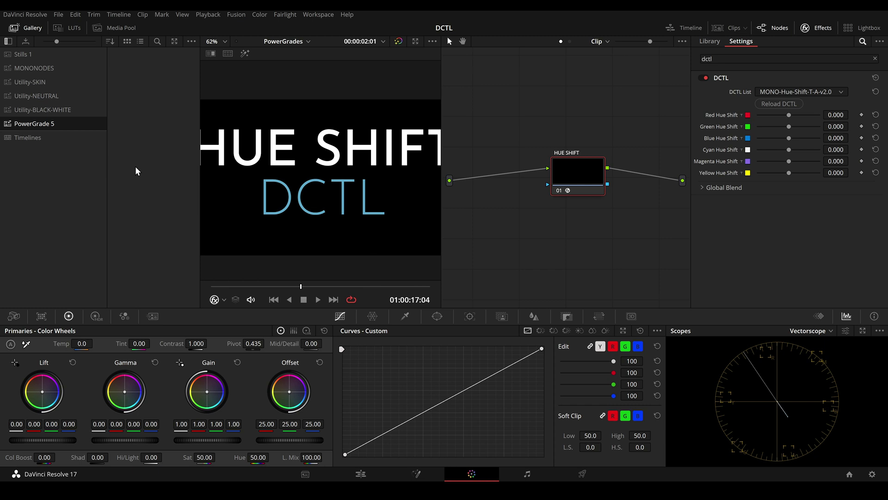
{"action": "double_click", "coordinate": [48, 126]}
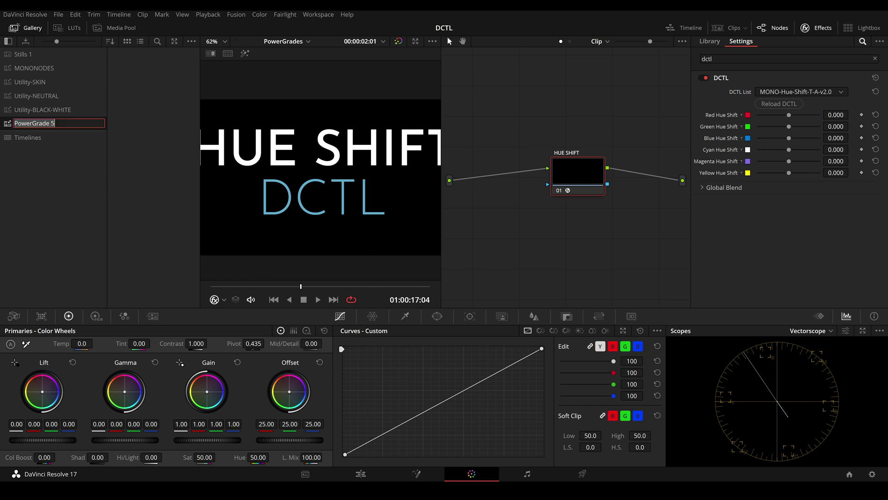
{"action": "type", "text": "DCTL"}
{"action": "key", "text": "Return"}
{"action": "left_click_drag", "start_coordinate": [440, 218], "coordinate": [501, 220]}
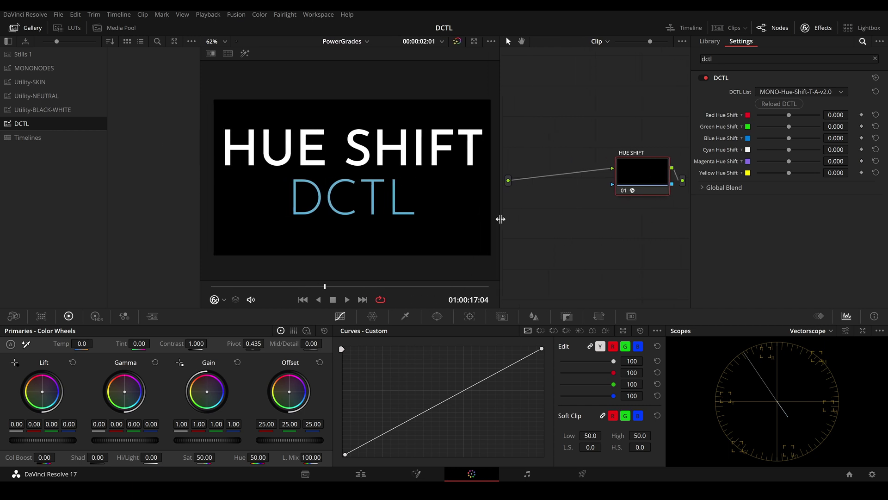
Grab a still of the HUE SHIFT DCTL grade into the DCTL album.
{"action": "right_click", "coordinate": [424, 190]}
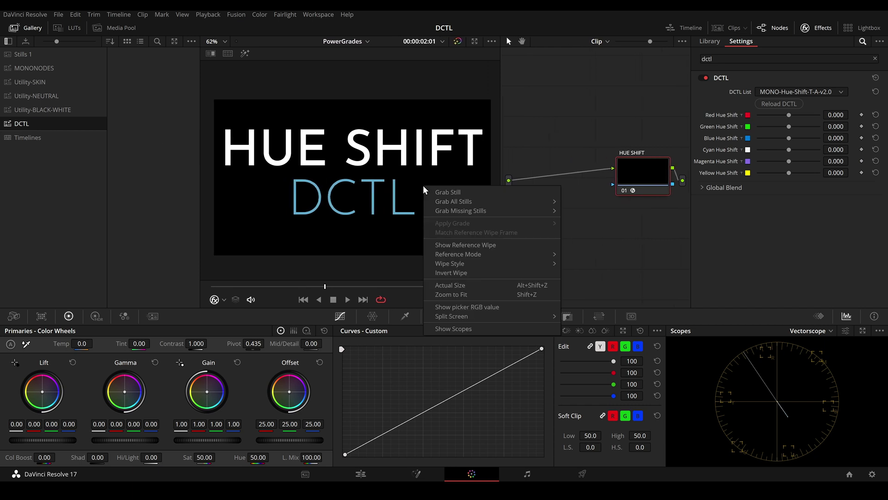
{"action": "left_click", "coordinate": [481, 198]}
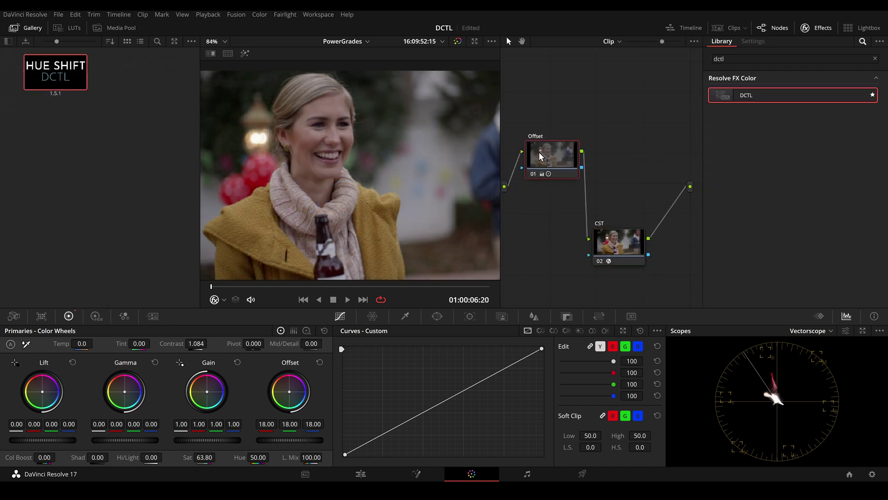
Add a node after Offset, apply the HUE SHIFT still, and shift the yellow coat's hue.
{"action": "key", "text": "alt+s"}
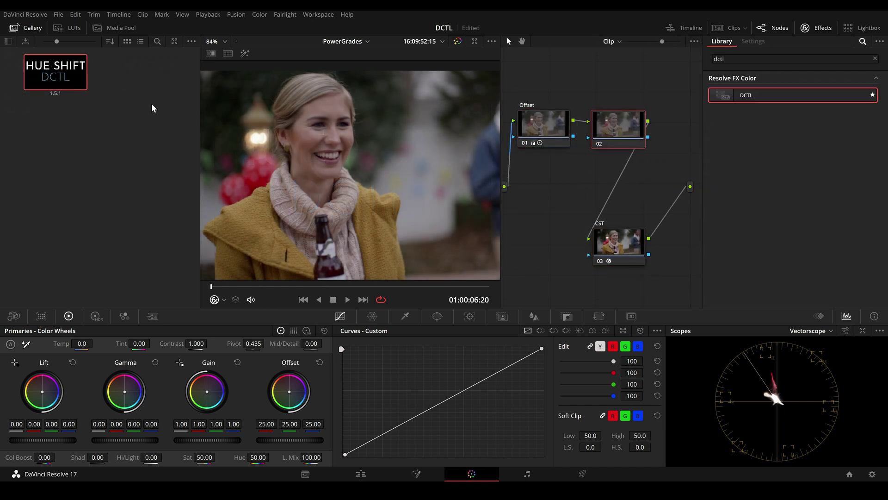
{"action": "left_click", "coordinate": [876, 59]}
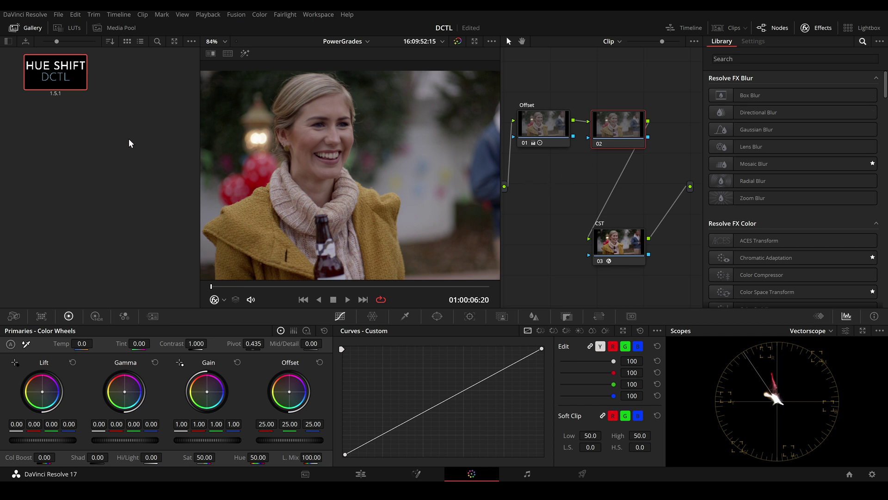
{"action": "left_click_drag", "start_coordinate": [56, 73], "coordinate": [632, 134]}
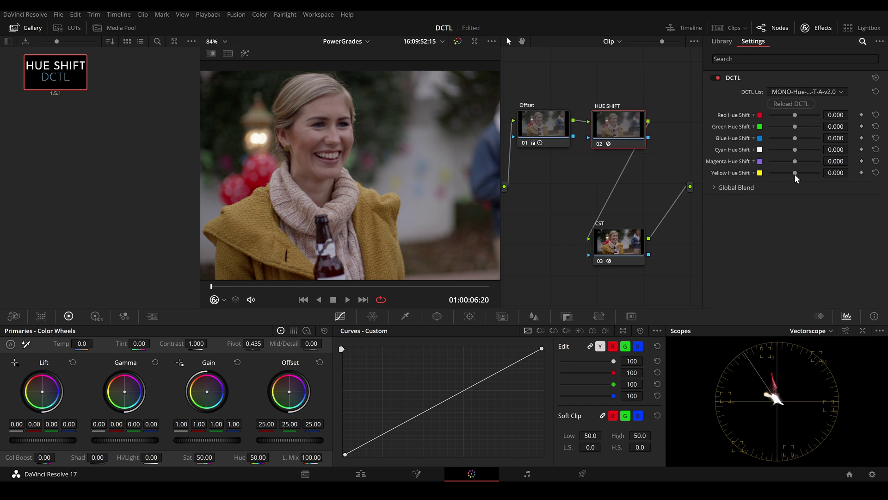
{"action": "left_click_drag", "start_coordinate": [794, 175], "coordinate": [776, 178]}
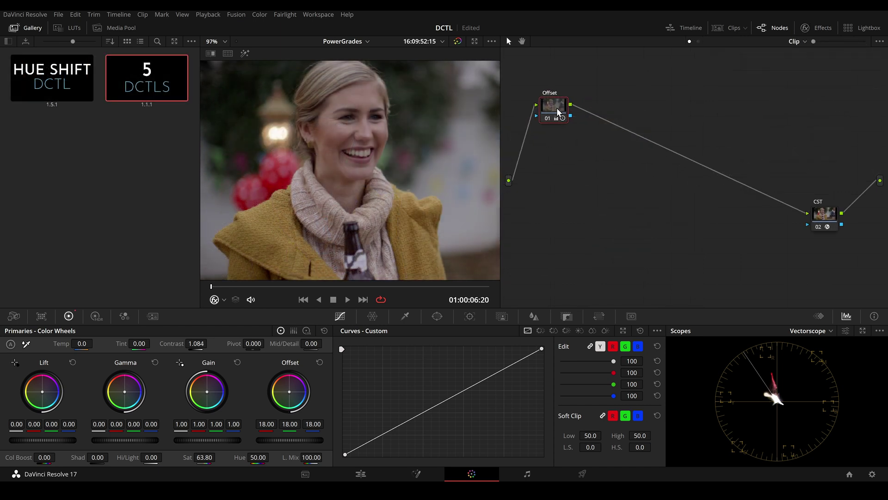
Apply the 5 DCTLS still to add SAT, DENSITY, BRIGHNESS and DESAT nodes, then clean up the graph.
{"action": "left_click_drag", "start_coordinate": [561, 113], "coordinate": [600, 107]}
{"action": "left_click_drag", "start_coordinate": [600, 107], "coordinate": [605, 116]}
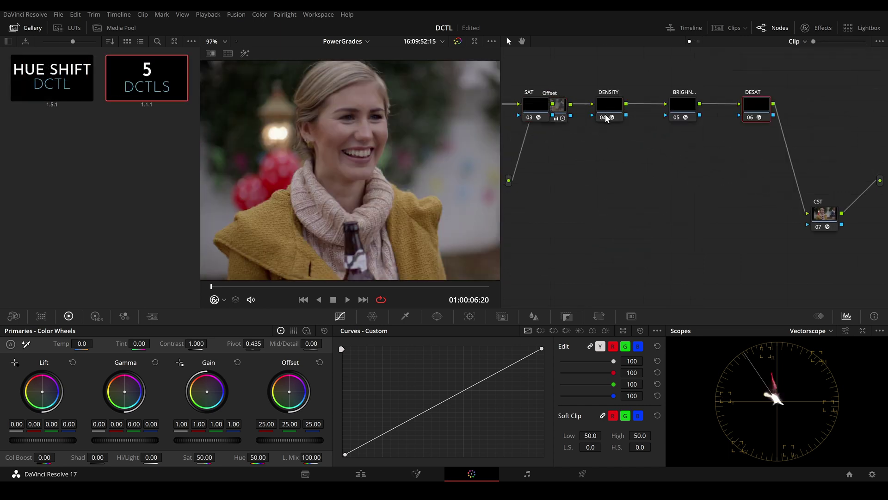
{"action": "right_click", "coordinate": [733, 162]}
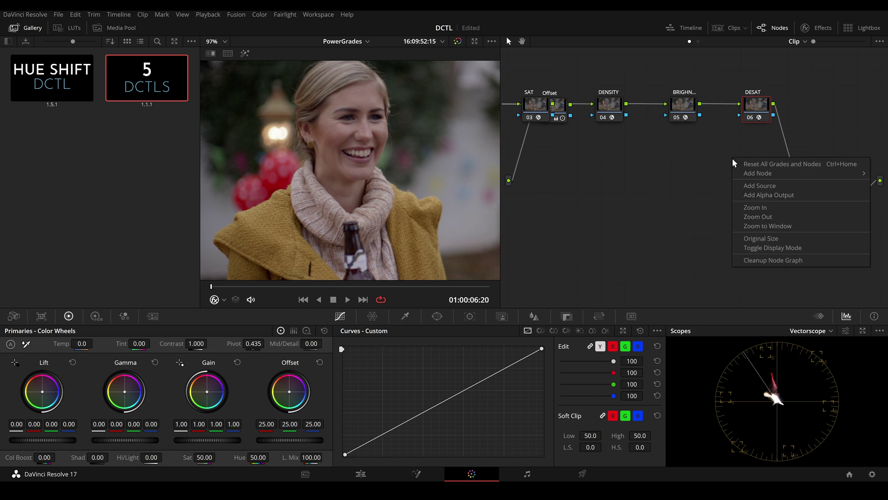
{"action": "left_click", "coordinate": [773, 260]}
Place Offset above and CST below the row, then select nodes 02 through 06.
{"action": "left_click_drag", "start_coordinate": [534, 185], "coordinate": [540, 129]}
{"action": "left_click_drag", "start_coordinate": [856, 189], "coordinate": [856, 237]}
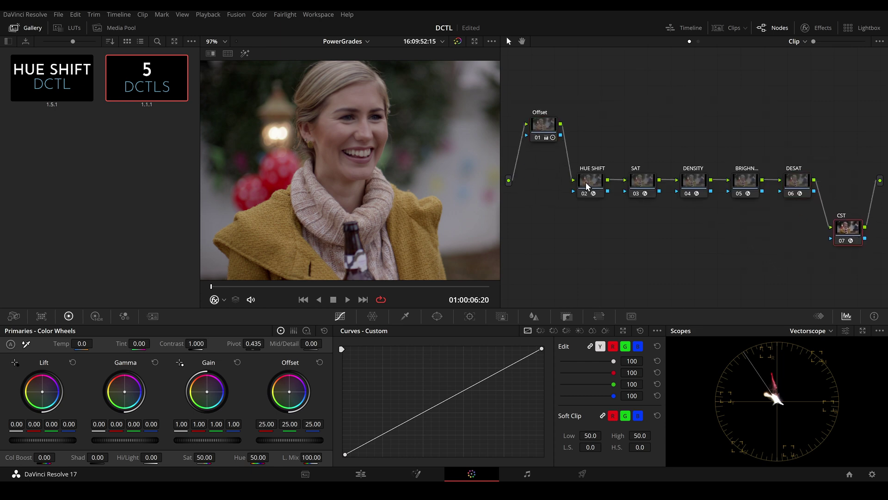
{"action": "left_click_drag", "start_coordinate": [817, 149], "coordinate": [552, 233]}
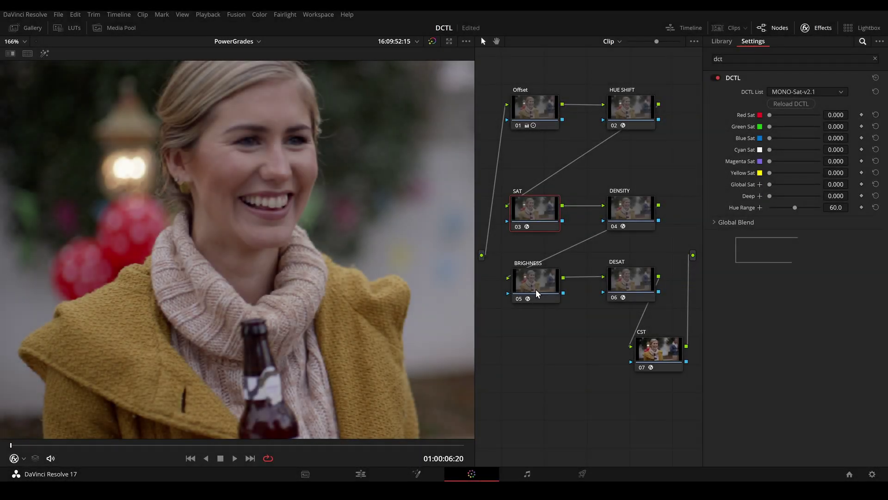
Raise yellow brightness to full on BRIGHNESS and shift the yellow hue toward green on HUE SHIFT.
{"action": "left_click", "coordinate": [537, 293]}
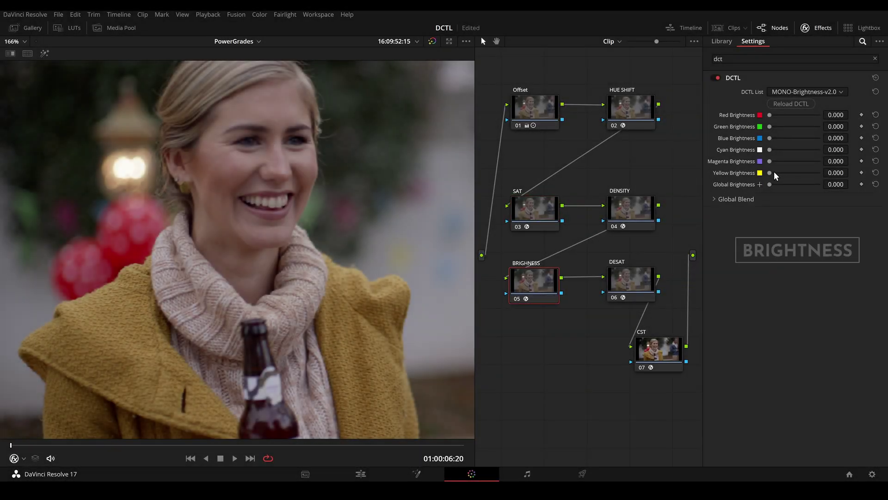
{"action": "mouse_move", "coordinate": [771, 175]}
{"action": "left_mouse_down"}
{"action": "mouse_move", "coordinate": [832, 175]}
{"action": "mouse_move", "coordinate": [768, 182]}
{"action": "left_mouse_up"}
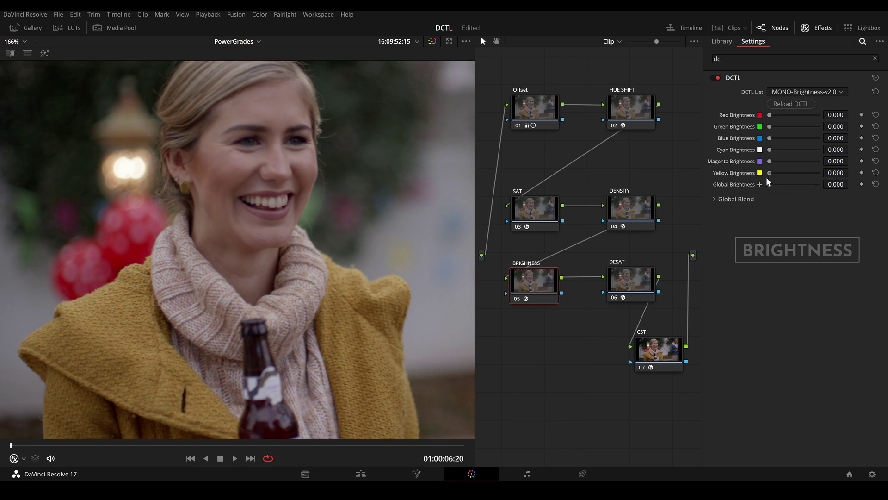
{"action": "left_click", "coordinate": [639, 114]}
{"action": "mouse_move", "coordinate": [794, 173]}
{"action": "left_mouse_down"}
{"action": "mouse_move", "coordinate": [775, 178]}
{"action": "mouse_move", "coordinate": [819, 181]}
{"action": "mouse_move", "coordinate": [796, 179]}
{"action": "left_mouse_up"}
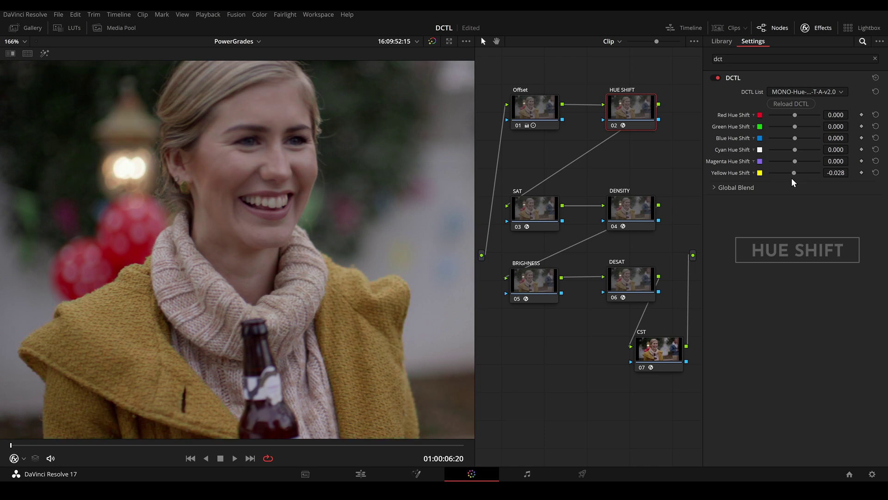
Boost Yellow Sat on SAT, reset DENSITY's yellow to zero, then settle Yellow Sat at 0.863.
{"action": "left_click", "coordinate": [534, 217]}
{"action": "left_click_drag", "start_coordinate": [770, 176], "coordinate": [808, 178]}
{"action": "left_click", "coordinate": [647, 209]}
{"action": "double_click", "coordinate": [805, 177]}
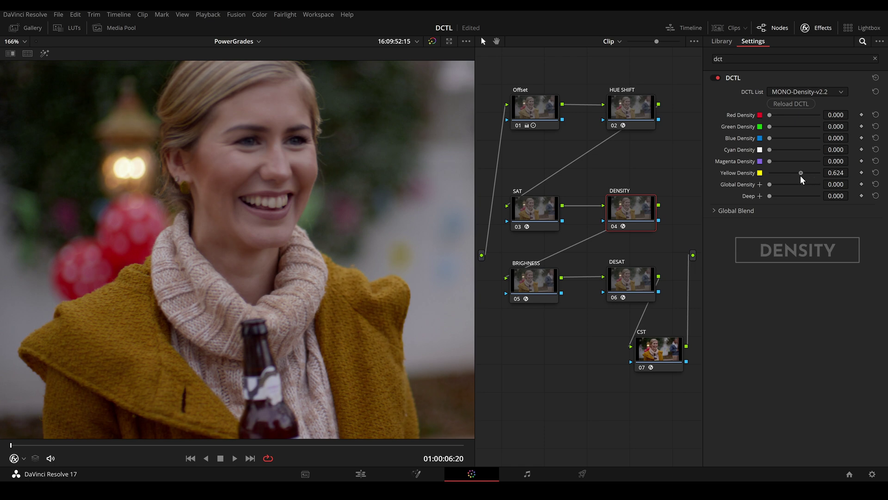
{"action": "left_click", "coordinate": [547, 213]}
{"action": "mouse_move", "coordinate": [812, 175]}
{"action": "left_mouse_down"}
{"action": "mouse_move", "coordinate": [771, 184]}
{"action": "mouse_move", "coordinate": [815, 184]}
{"action": "left_mouse_up"}
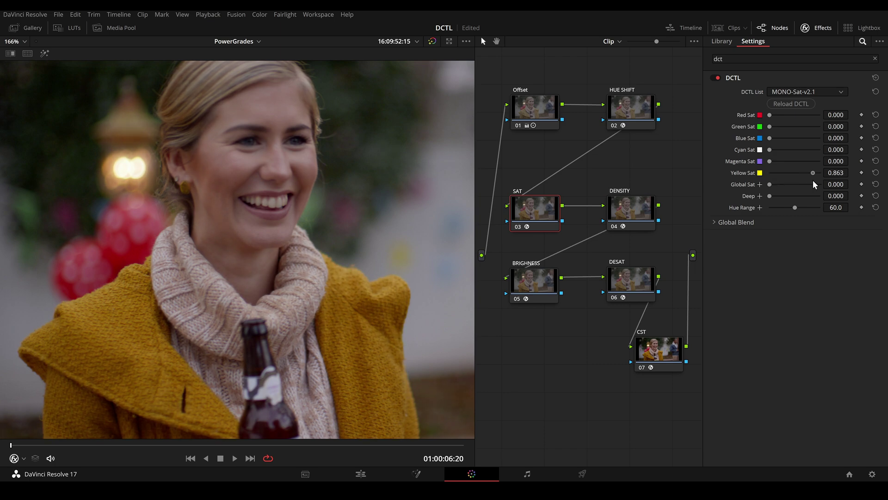